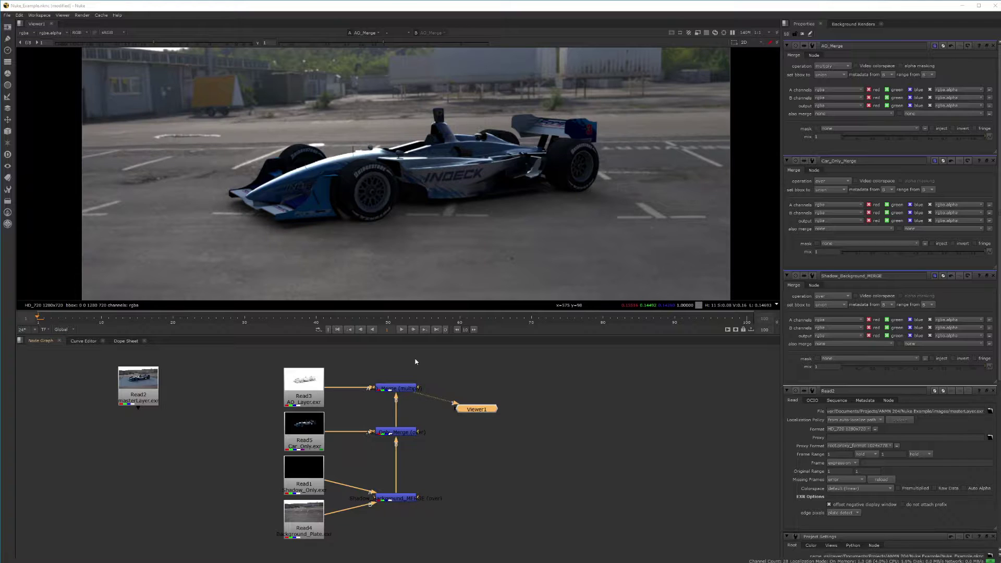
Step: Examine the race car composite, especially the contact shadow on the asphalt beneath the car's side
{"action": "scroll", "coordinate": [413, 402], "scroll_direction": "down", "scroll_amount": 2}
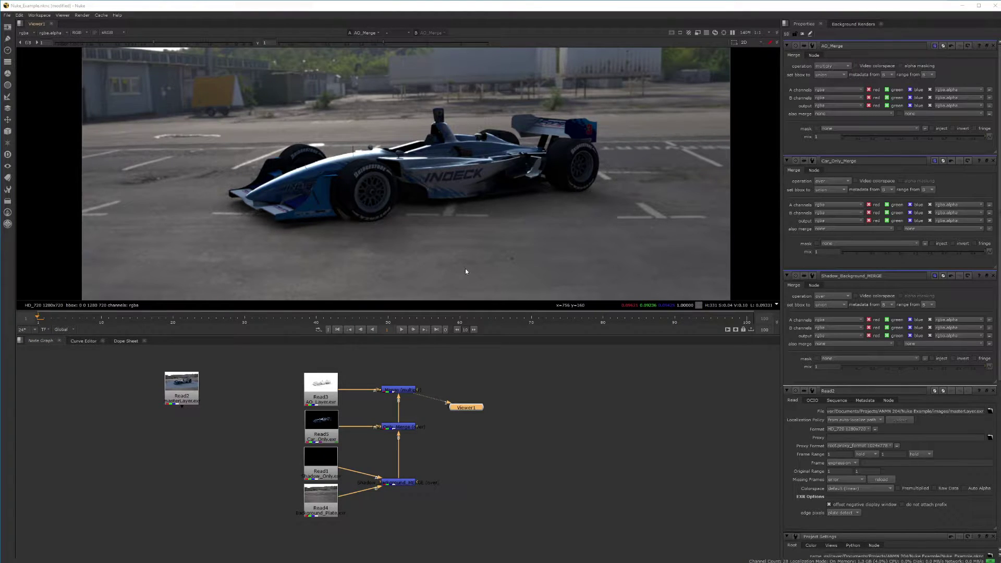
{"action": "scroll", "coordinate": [465, 271], "scroll_direction": "up", "scroll_amount": 2}
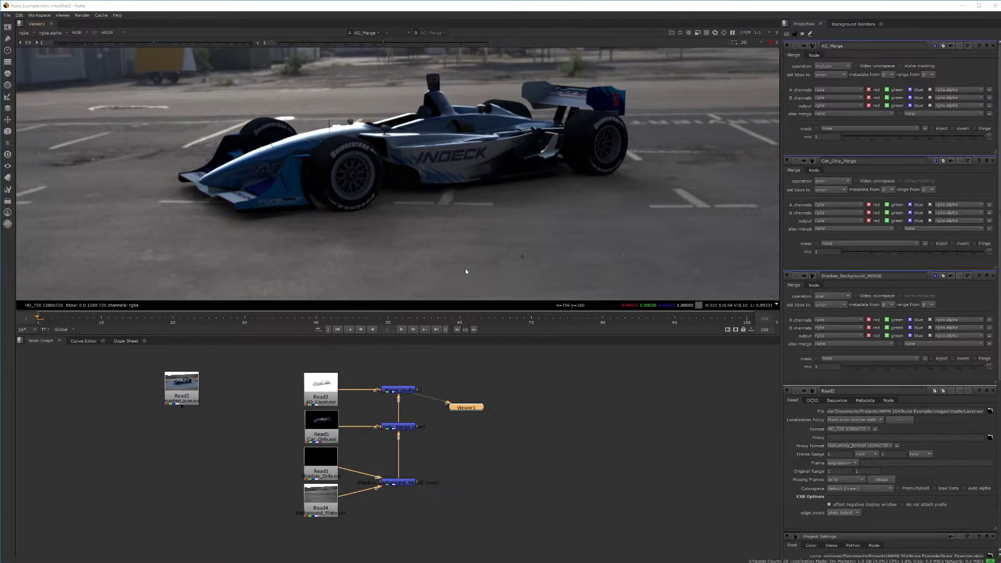
{"action": "middle_click_drag", "start_coordinate": [535, 229], "coordinate": [532, 252]}
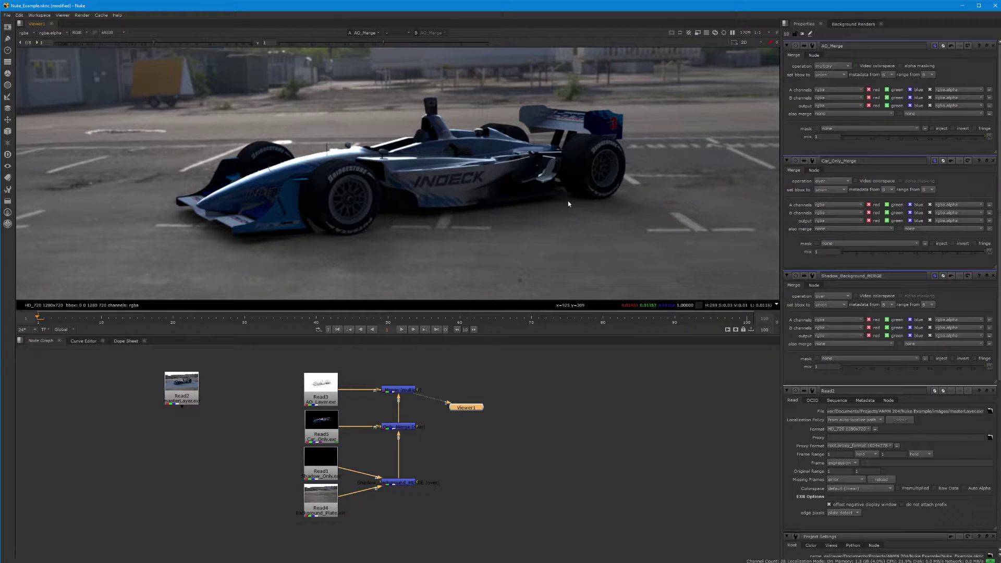
{"action": "scroll", "coordinate": [492, 217], "scroll_direction": "up", "scroll_amount": 2}
{"action": "scroll", "coordinate": [308, 223], "scroll_direction": "up", "scroll_amount": 4}
{"action": "middle_click_drag", "start_coordinate": [224, 215], "coordinate": [462, 254]}
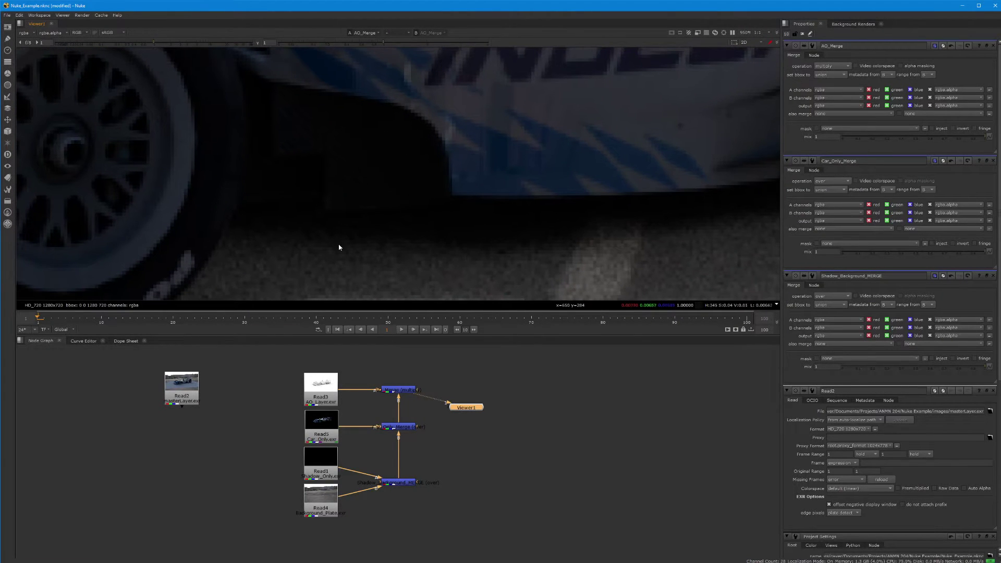
{"action": "scroll", "coordinate": [545, 219], "scroll_direction": "down", "scroll_amount": 10}
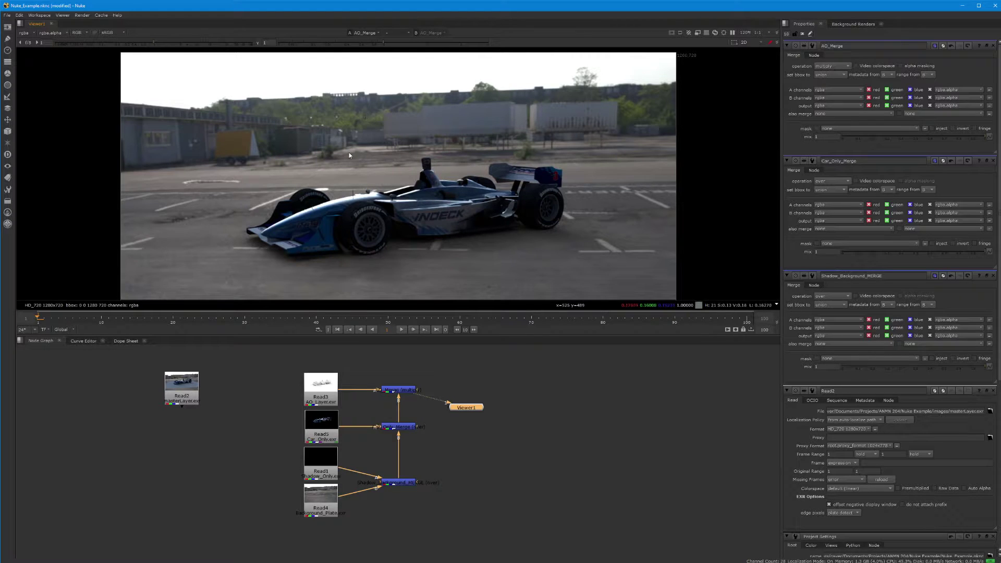
Step: Inspect the dark areas under the background containers and compare them with the car's shading in the composite
{"action": "scroll", "coordinate": [348, 152], "scroll_direction": "up", "scroll_amount": 10}
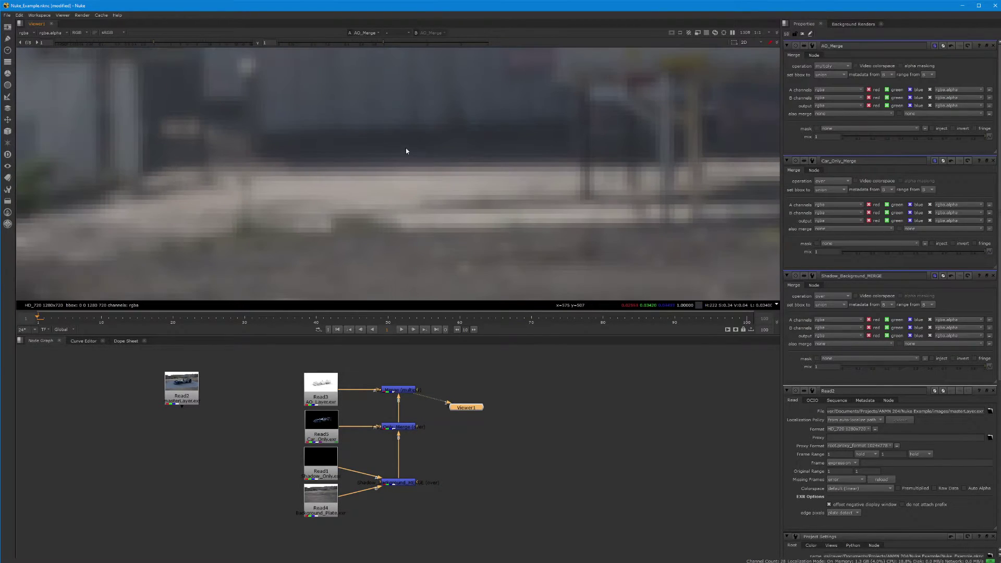
{"action": "scroll", "coordinate": [407, 151], "scroll_direction": "down", "scroll_amount": 2}
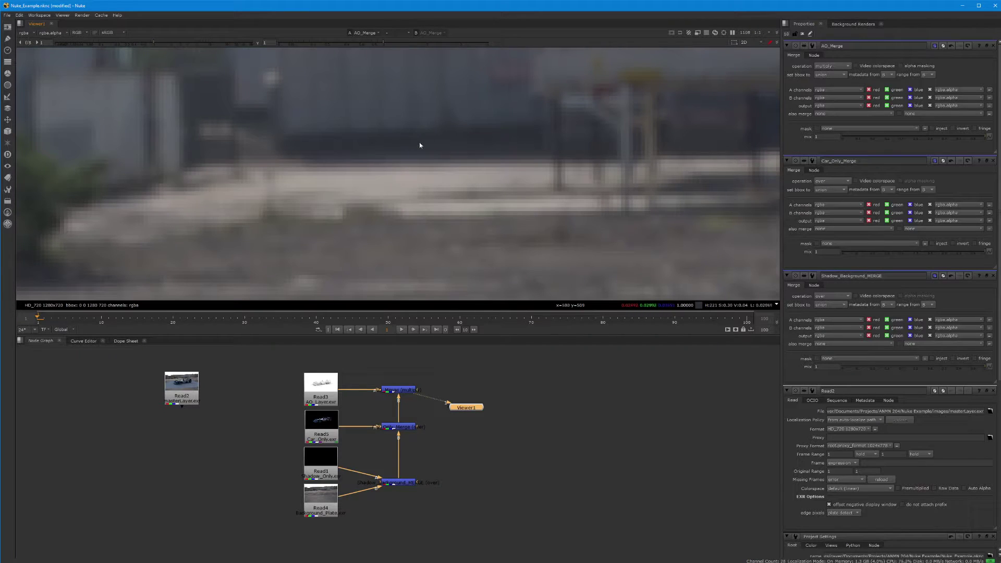
{"action": "scroll", "coordinate": [411, 141], "scroll_direction": "down", "scroll_amount": 3}
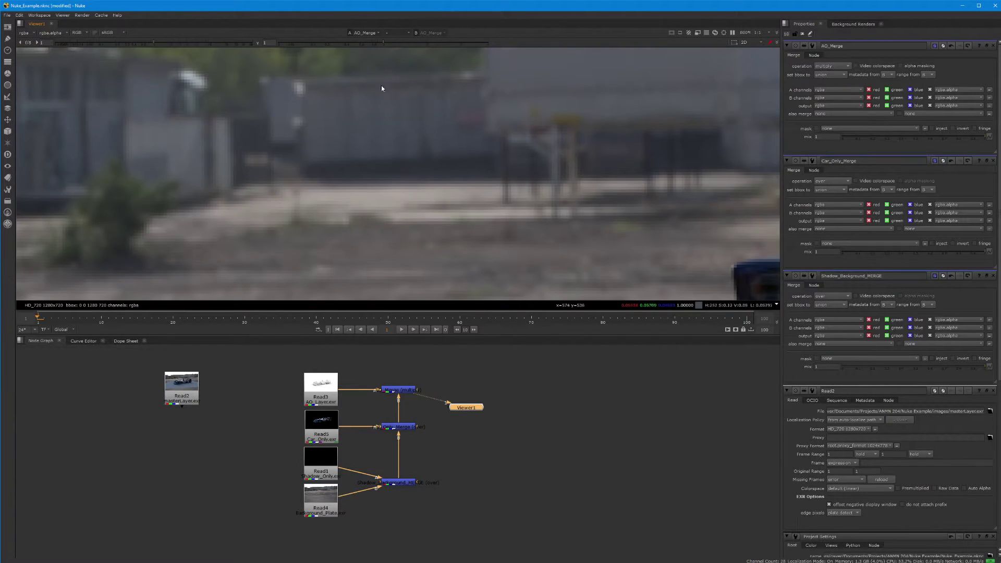
{"action": "scroll", "coordinate": [391, 183], "scroll_direction": "up", "scroll_amount": 1}
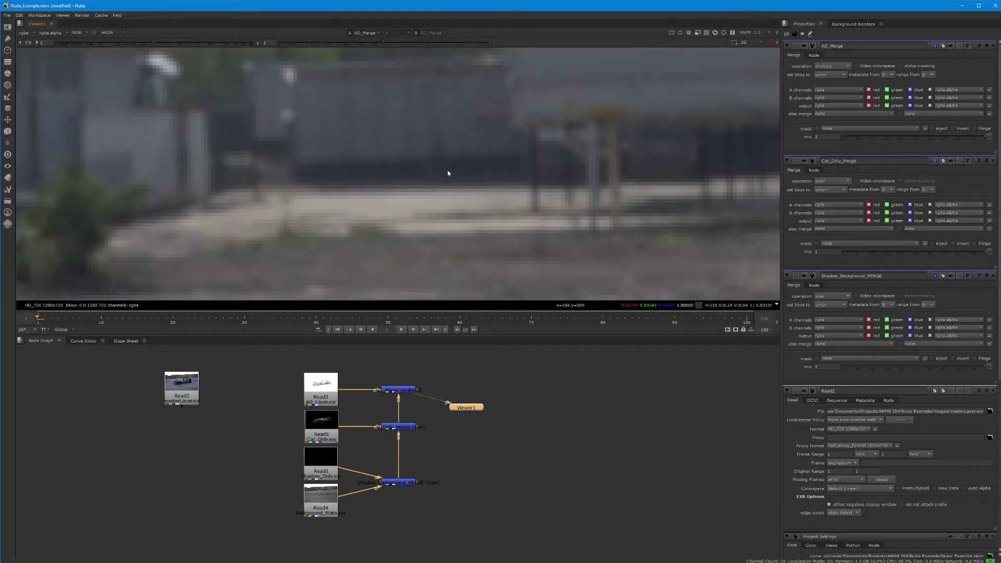
{"action": "scroll", "coordinate": [493, 169], "scroll_direction": "down", "scroll_amount": 5}
{"action": "scroll", "coordinate": [477, 67], "scroll_direction": "up", "scroll_amount": 2}
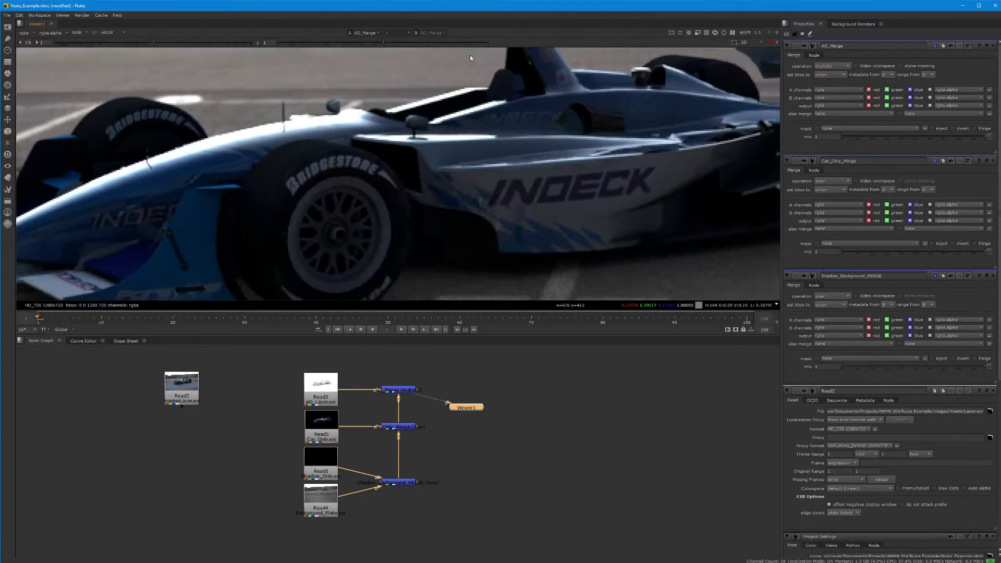
{"action": "scroll", "coordinate": [437, 167], "scroll_direction": "up", "scroll_amount": 4}
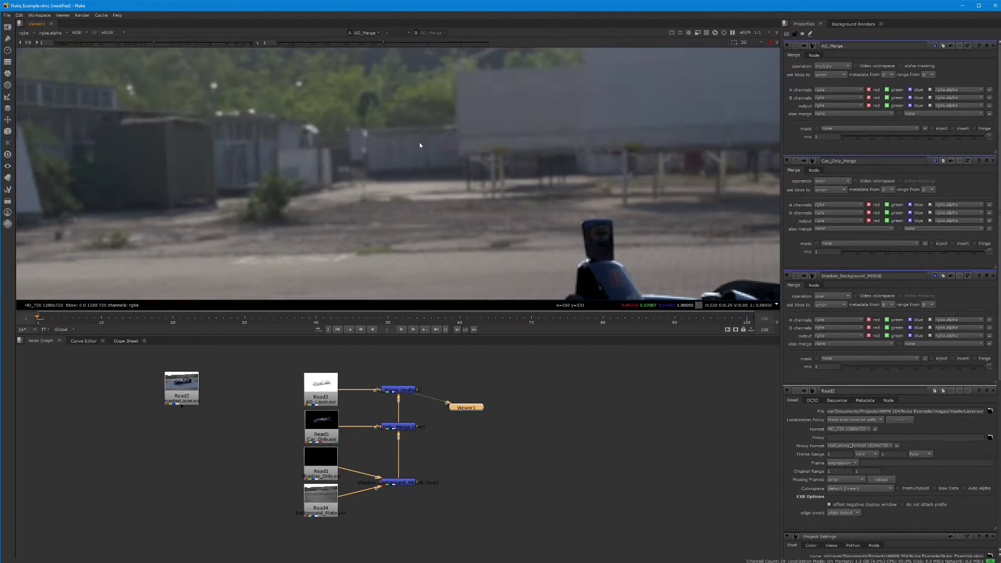
{"action": "scroll", "coordinate": [422, 158], "scroll_direction": "up", "scroll_amount": 2}
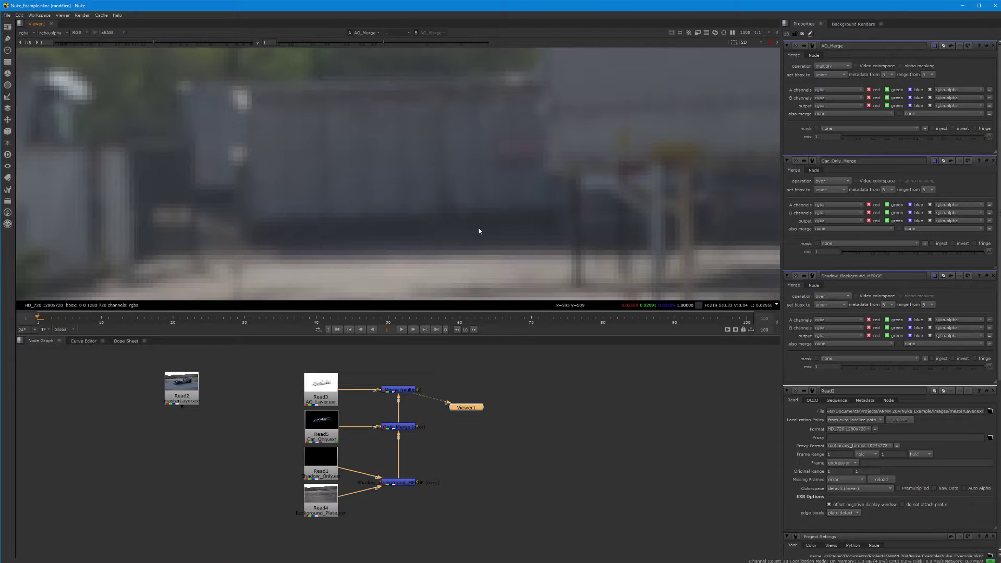
{"action": "scroll", "coordinate": [479, 230], "scroll_direction": "down", "scroll_amount": 8}
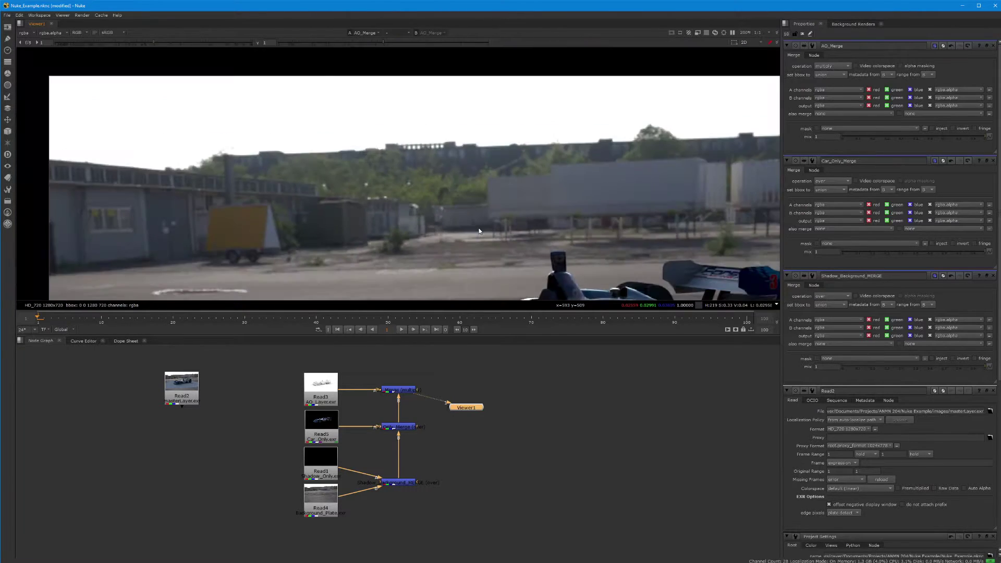
{"action": "scroll", "coordinate": [486, 217], "scroll_direction": "down", "scroll_amount": 2}
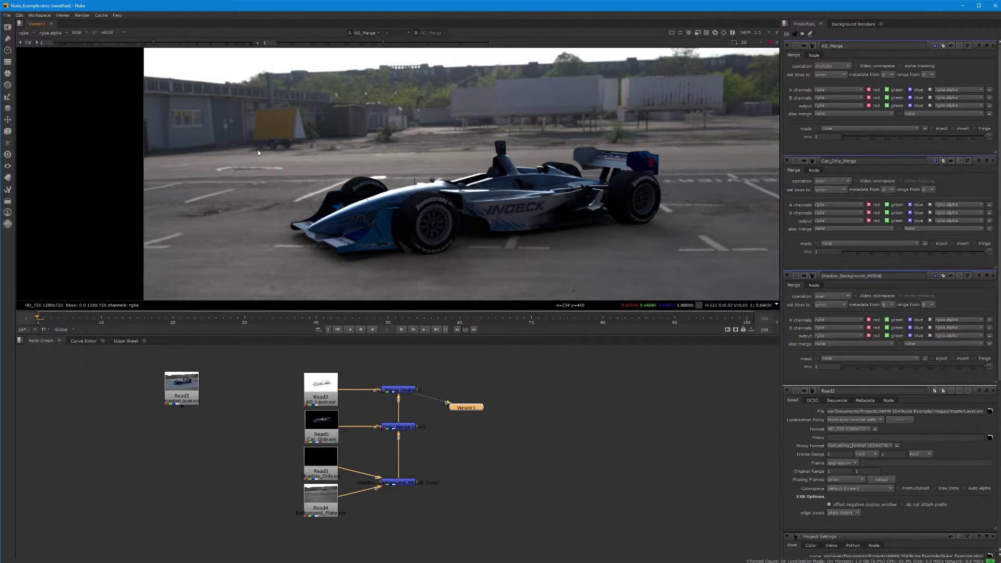
Step: Compare the shadow and wheels of the yellow trailer with the car's nose and front tire
{"action": "scroll", "coordinate": [257, 151], "scroll_direction": "up", "scroll_amount": 8}
{"action": "scroll", "coordinate": [523, 170], "scroll_direction": "up", "scroll_amount": 2}
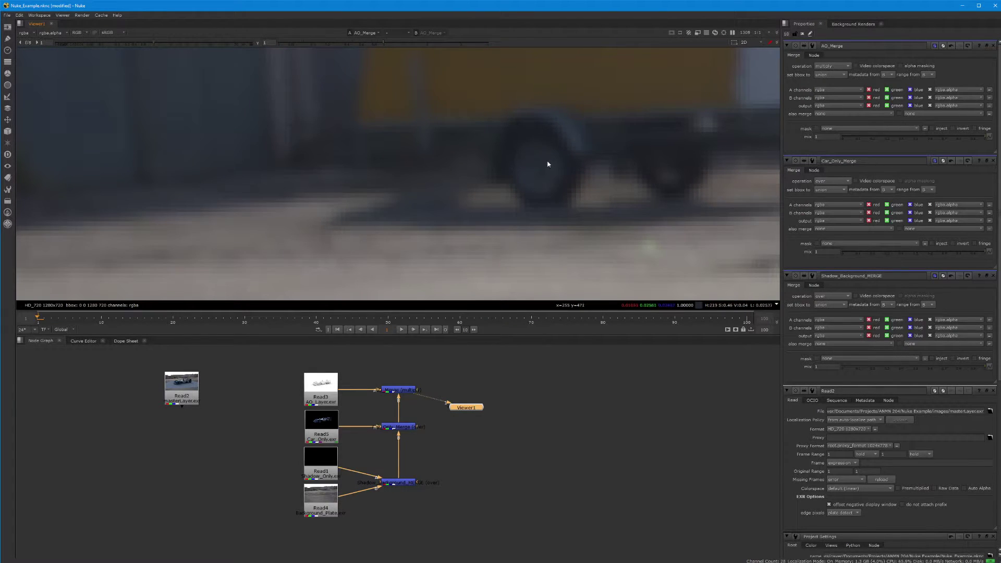
{"action": "scroll", "coordinate": [581, 208], "scroll_direction": "down", "scroll_amount": 8}
{"action": "scroll", "coordinate": [446, 124], "scroll_direction": "up", "scroll_amount": 3}
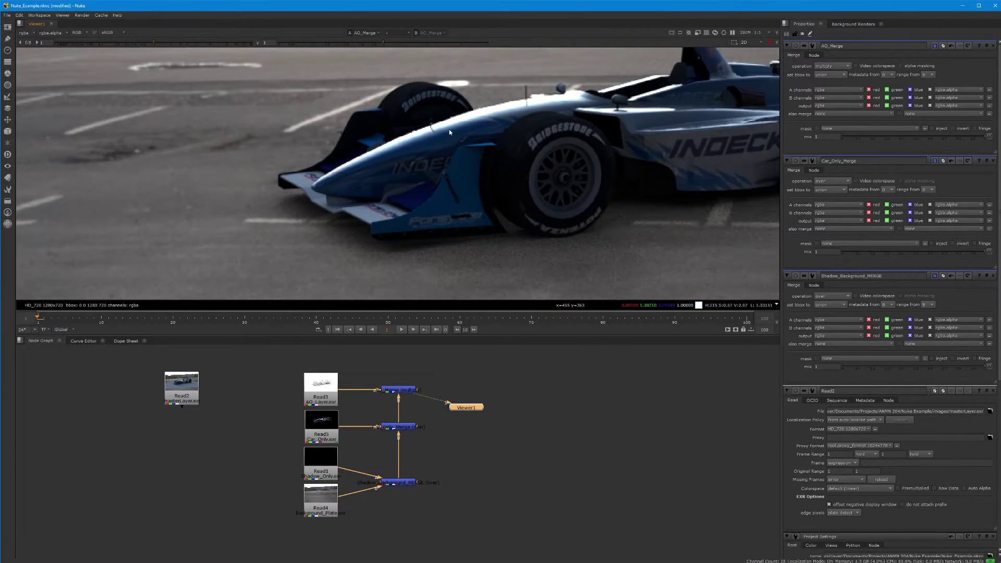
{"action": "scroll", "coordinate": [530, 155], "scroll_direction": "up", "scroll_amount": 4}
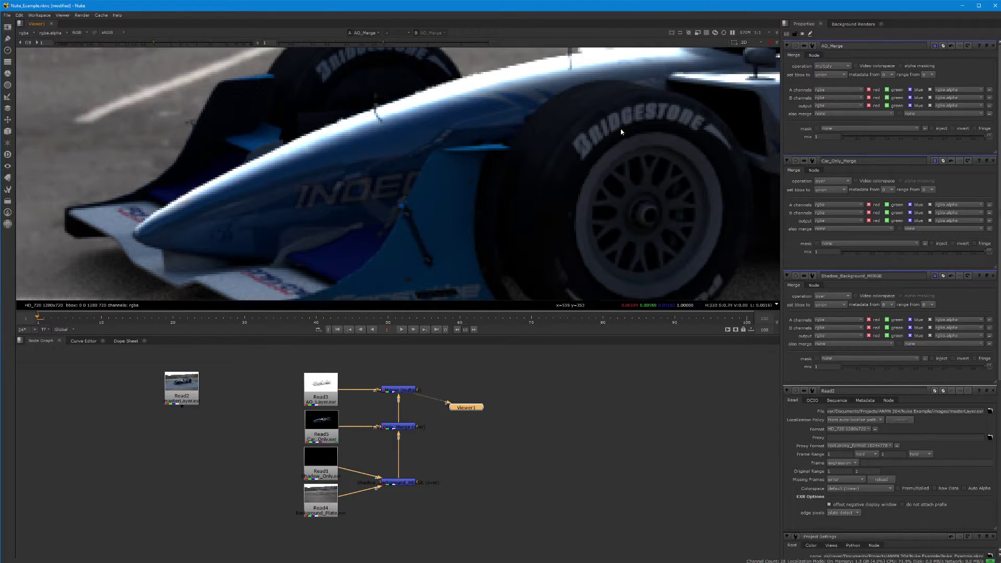
{"action": "scroll", "coordinate": [621, 132], "scroll_direction": "down", "scroll_amount": 6}
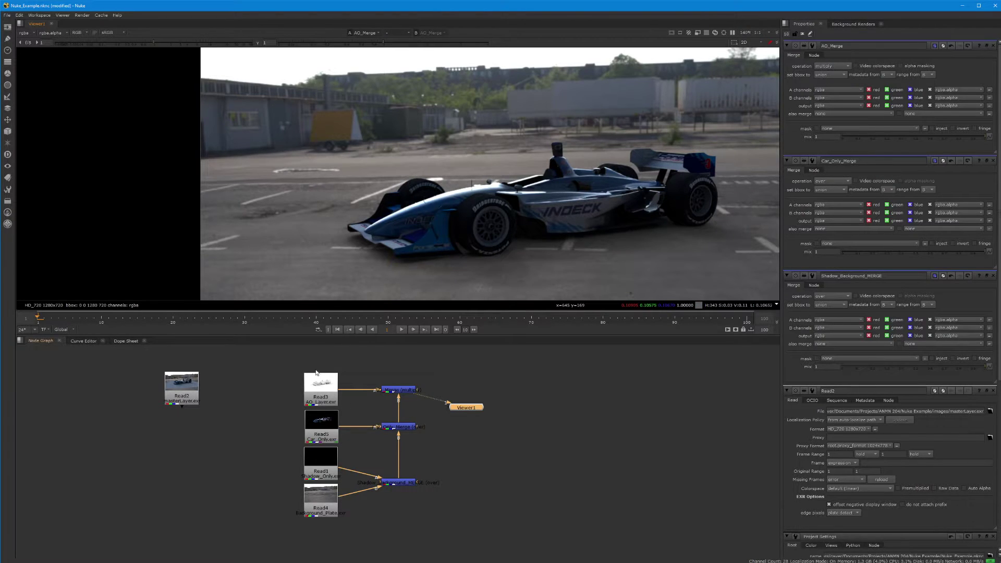
Step: Select the AO_Merge node and look through the open property panels of the merge, read and project settings
{"action": "left_click", "coordinate": [401, 392]}
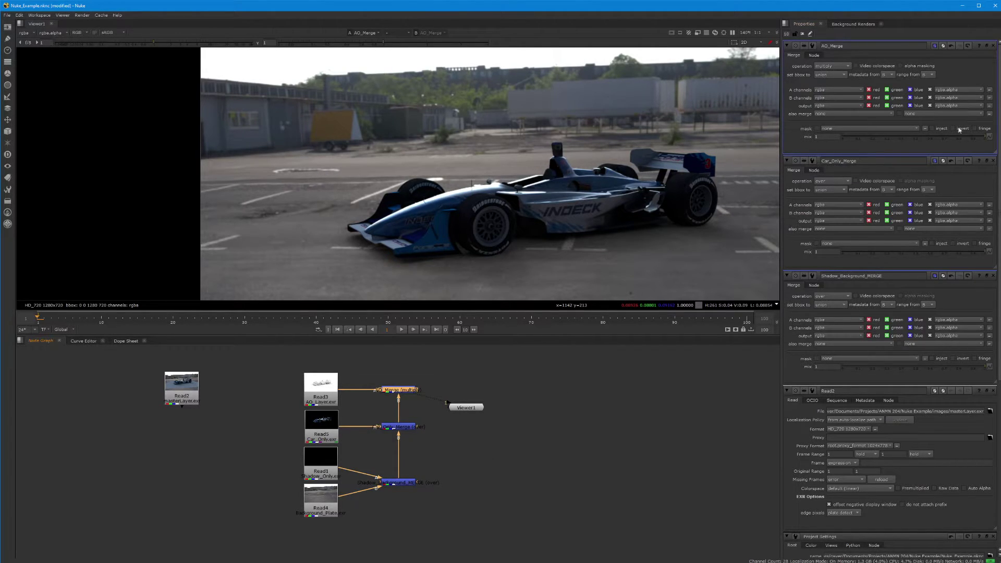
{"action": "scroll", "coordinate": [886, 209], "scroll_direction": "down", "scroll_amount": 5}
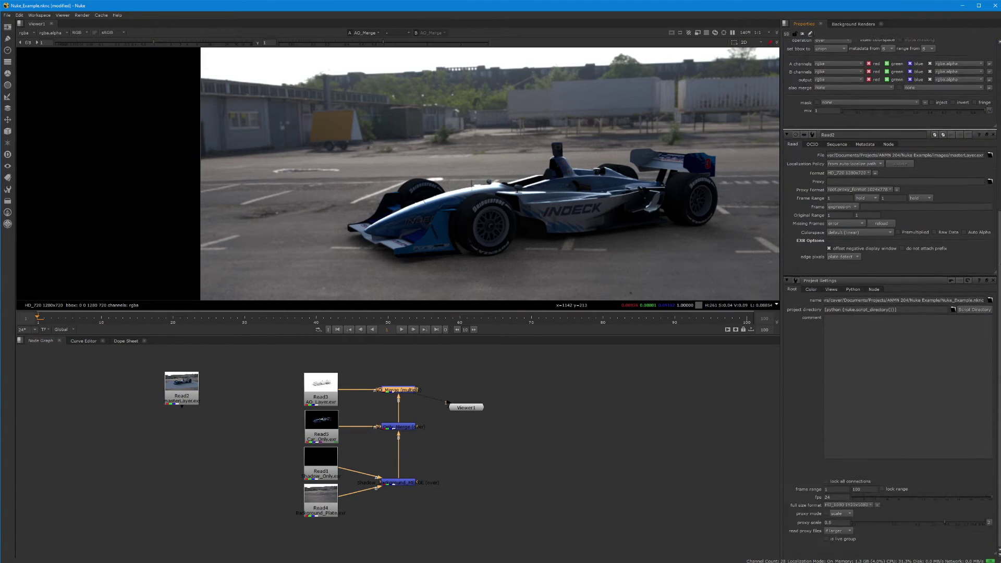
{"action": "scroll", "coordinate": [886, 208], "scroll_direction": "up", "scroll_amount": 5}
{"action": "scroll", "coordinate": [985, 270], "scroll_direction": "down", "scroll_amount": 5}
{"action": "scroll", "coordinate": [994, 260], "scroll_direction": "up", "scroll_amount": 5}
{"action": "scroll", "coordinate": [988, 313], "scroll_direction": "down", "scroll_amount": 5}
{"action": "scroll", "coordinate": [993, 220], "scroll_direction": "up", "scroll_amount": 5}
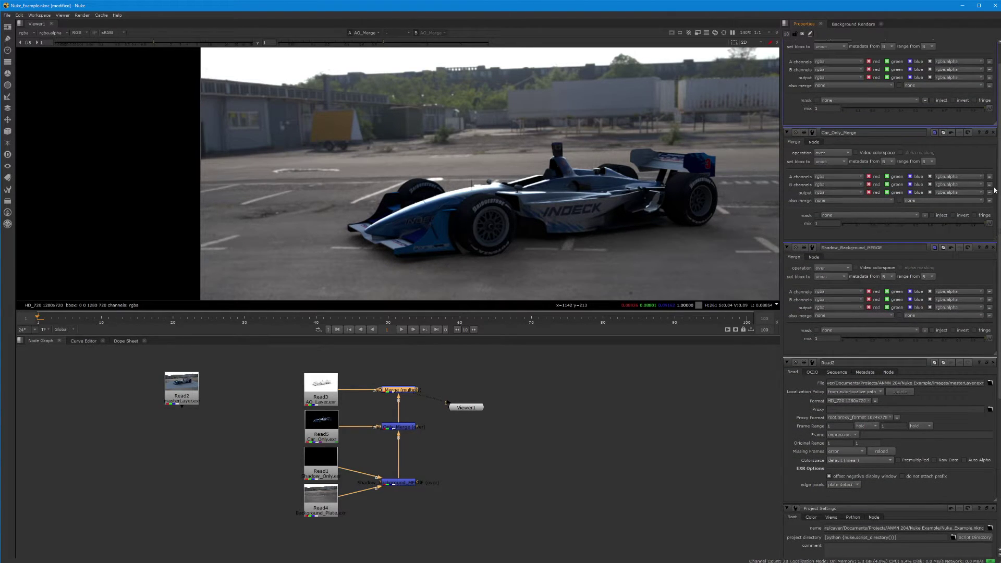
{"action": "scroll", "coordinate": [993, 260], "scroll_direction": "up", "scroll_amount": 3}
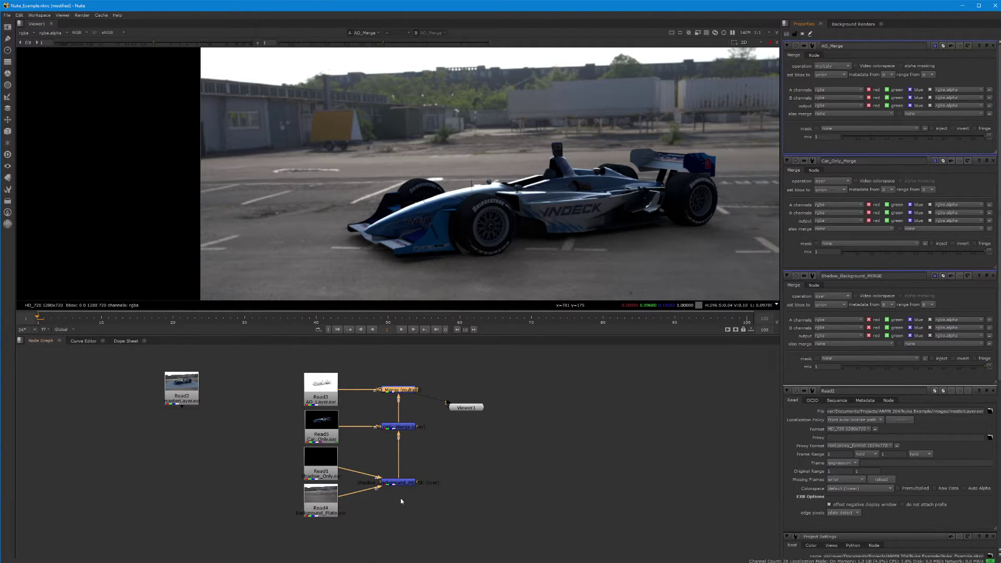
Step: Bring the Shadow_Background_MERGE node's properties to the front of the open panels, then deselect the node
{"action": "left_click", "coordinate": [399, 482]}
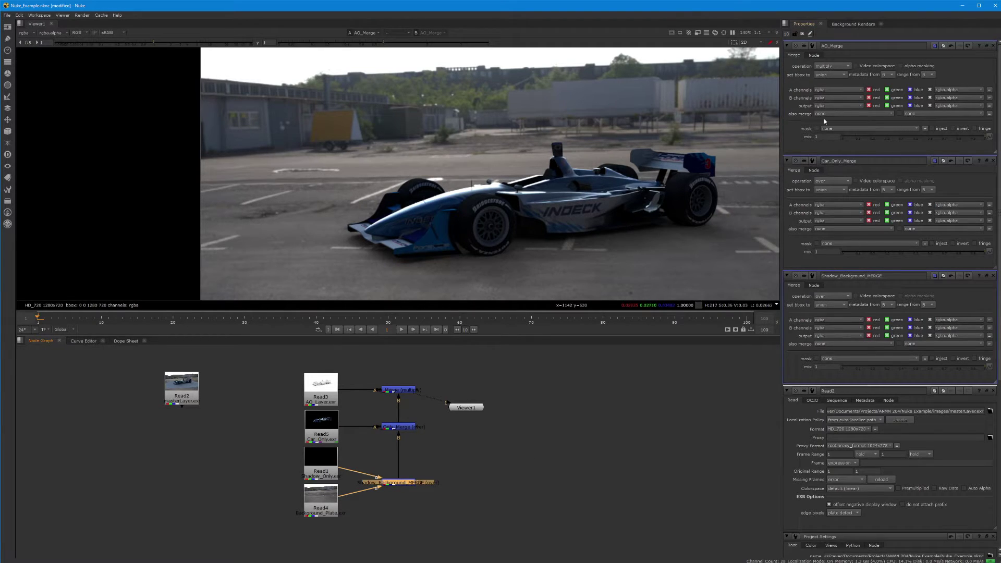
{"action": "left_click_drag", "start_coordinate": [847, 46], "coordinate": [820, 47]}
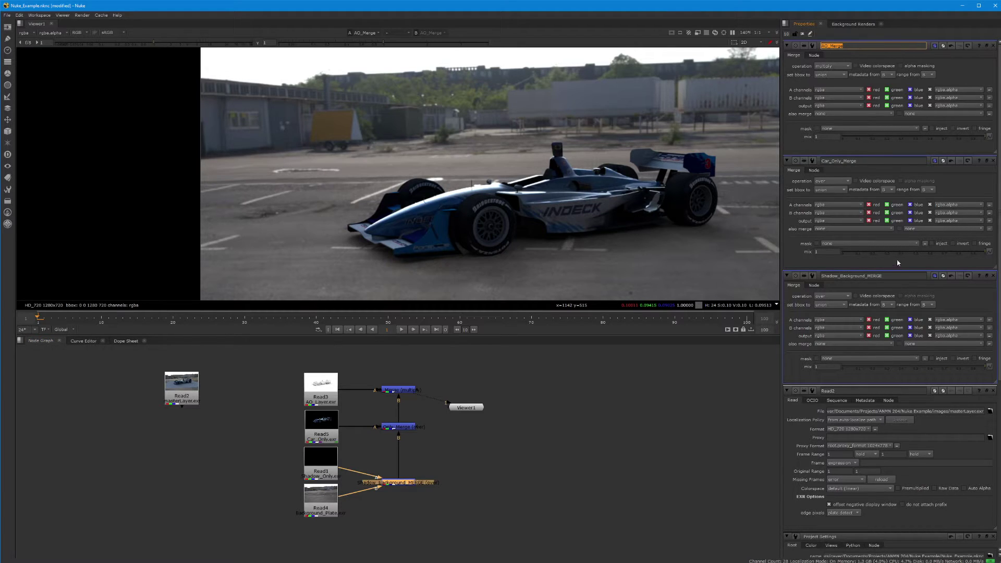
{"action": "left_click_drag", "start_coordinate": [891, 274], "coordinate": [821, 276]}
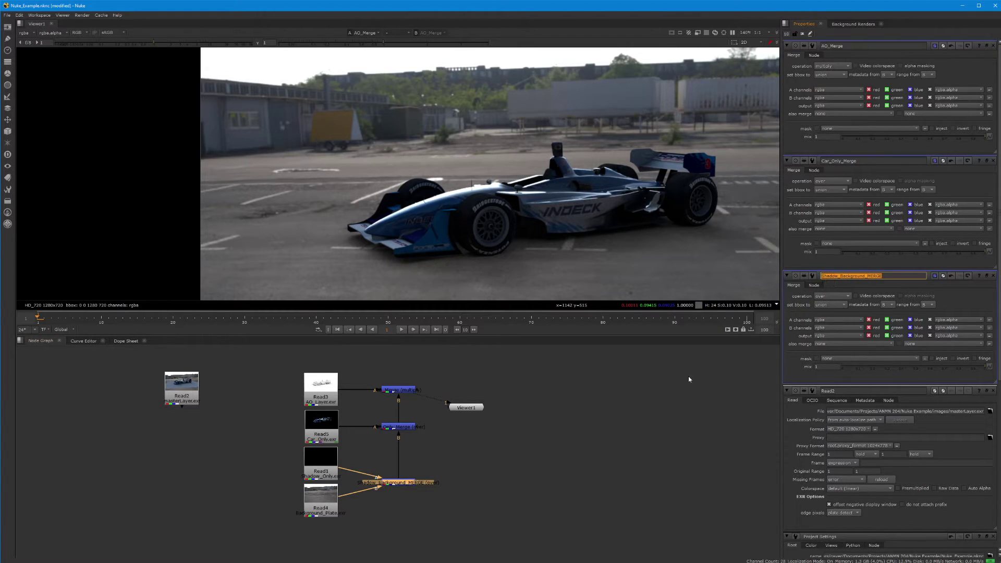
{"action": "left_click", "coordinate": [407, 501]}
{"action": "left_click", "coordinate": [401, 480]}
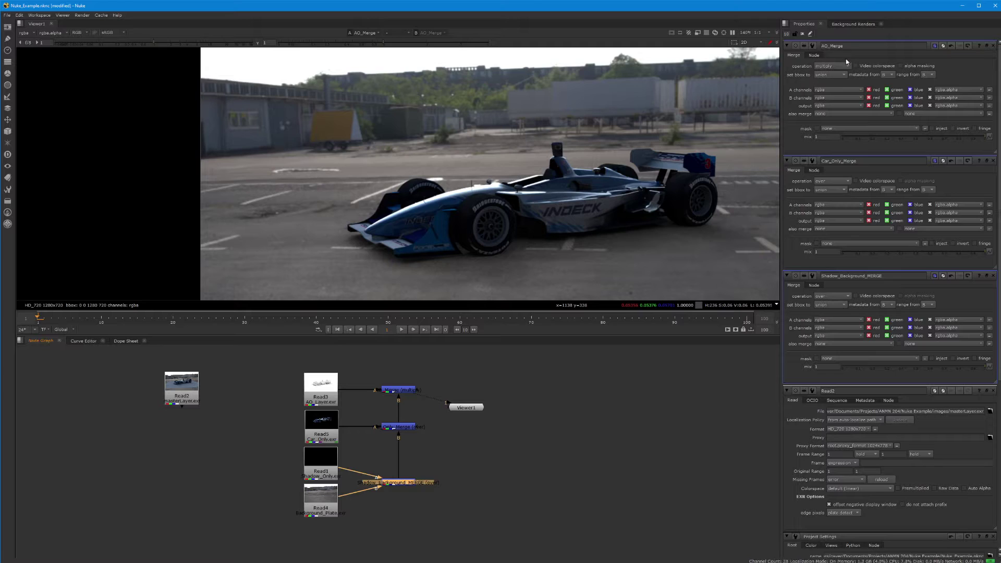
{"action": "left_click", "coordinate": [520, 529]}
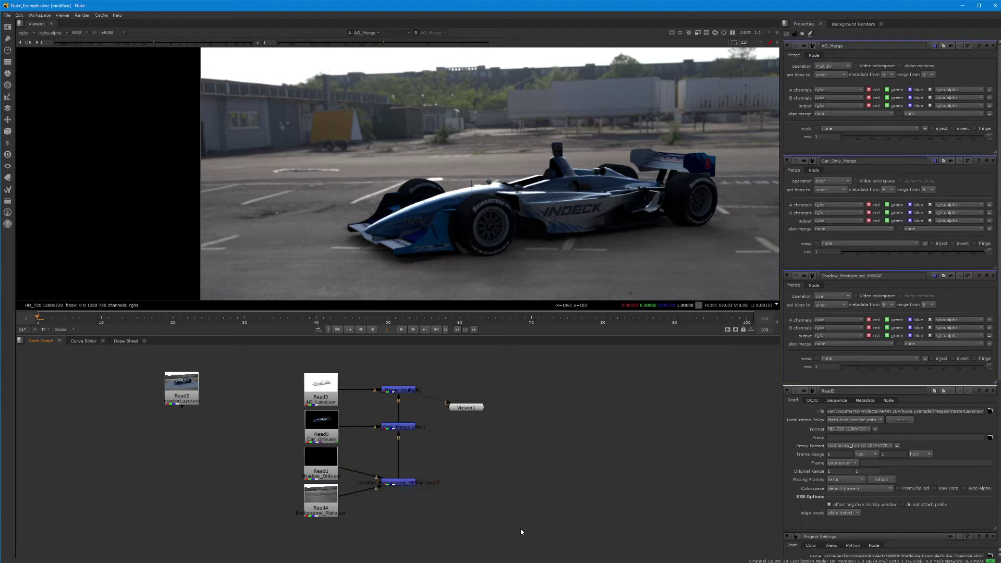
{"action": "left_click", "coordinate": [402, 482]}
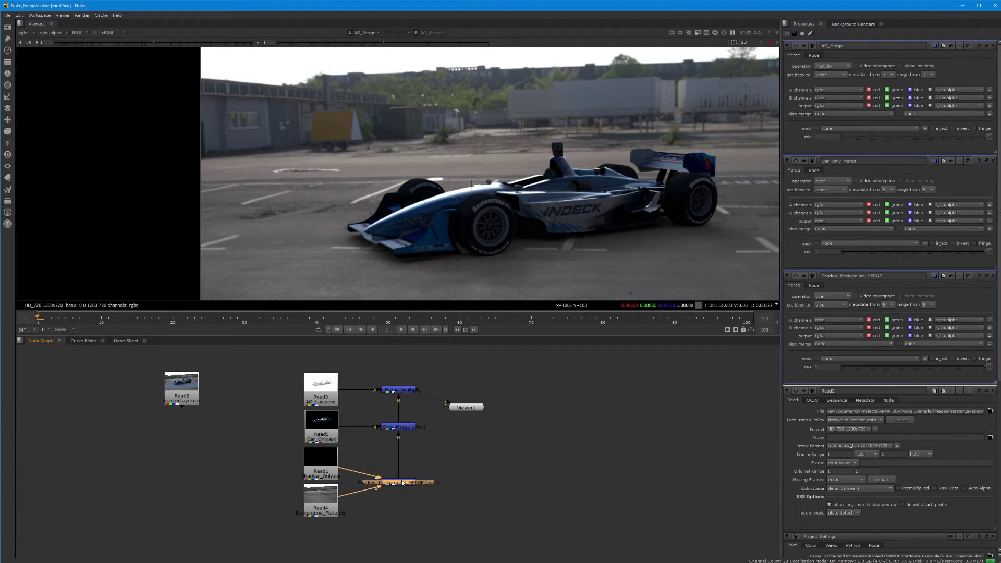
{"action": "double_click", "coordinate": [402, 482]}
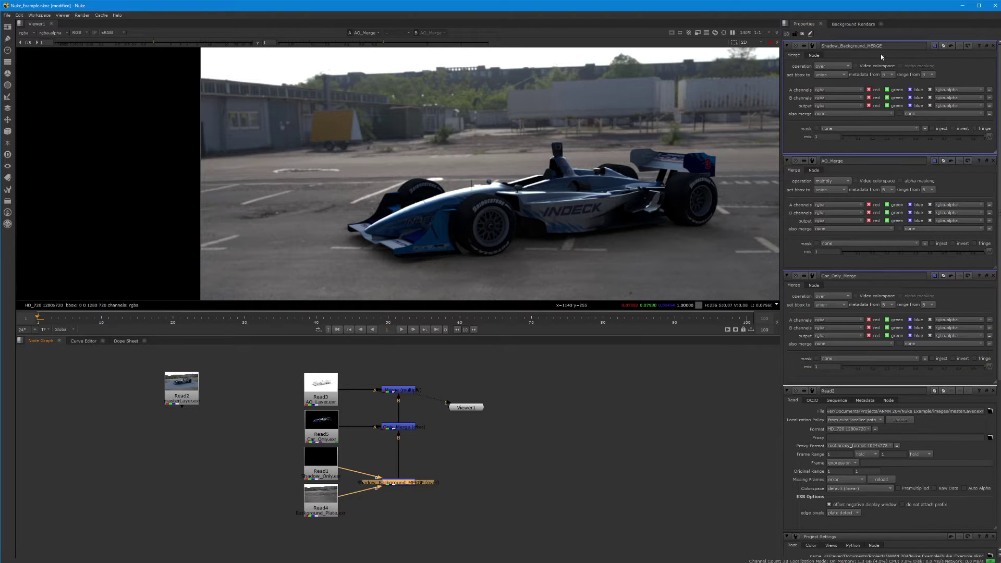
{"action": "left_click", "coordinate": [483, 453]}
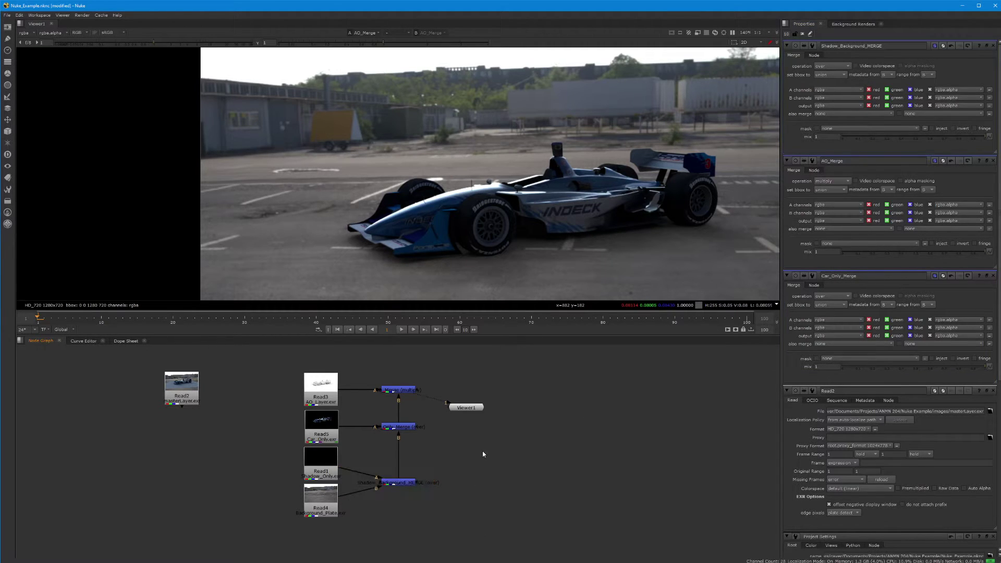
Step: Remove all open node panels from the properties bin
{"action": "scroll", "coordinate": [999, 186], "scroll_direction": "down", "scroll_amount": 1}
{"action": "scroll", "coordinate": [996, 172], "scroll_direction": "down", "scroll_amount": 3}
{"action": "scroll", "coordinate": [989, 141], "scroll_direction": "up", "scroll_amount": 4}
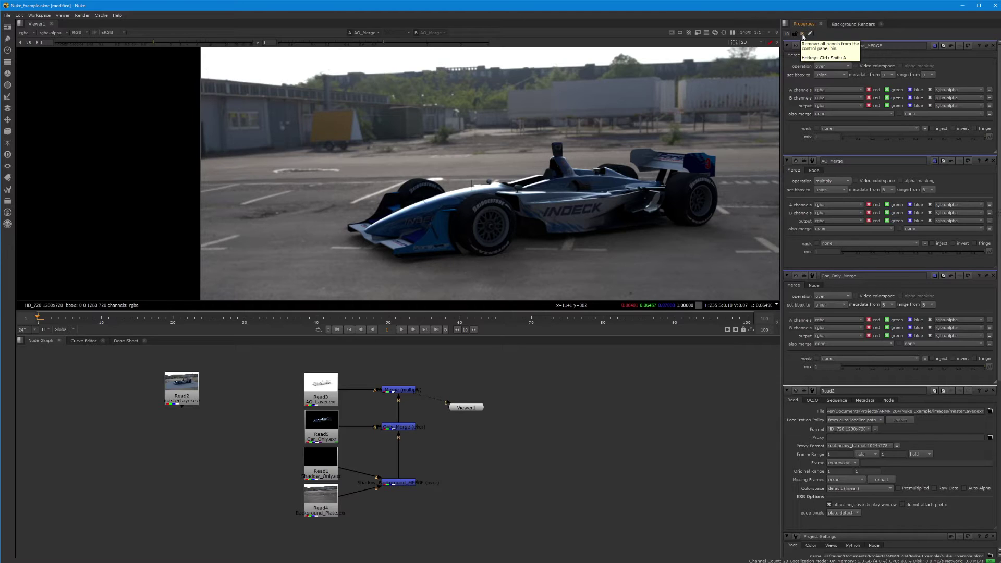
{"action": "left_click", "coordinate": [803, 33]}
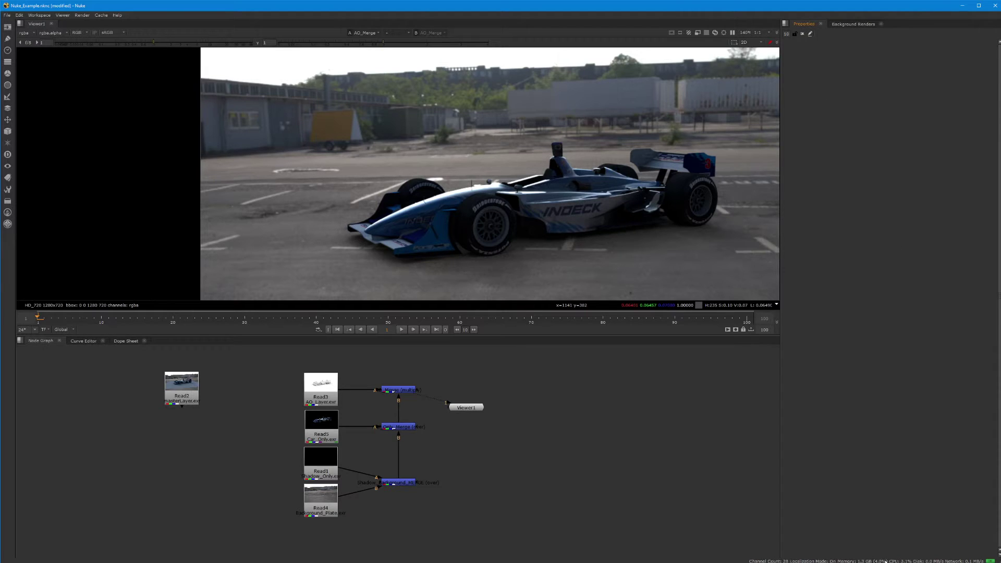
Step: Open only the AO_Merge node's properties, leaving the other nodes in the graph deselected
{"action": "left_click_drag", "start_coordinate": [127, 358], "coordinate": [526, 544]}
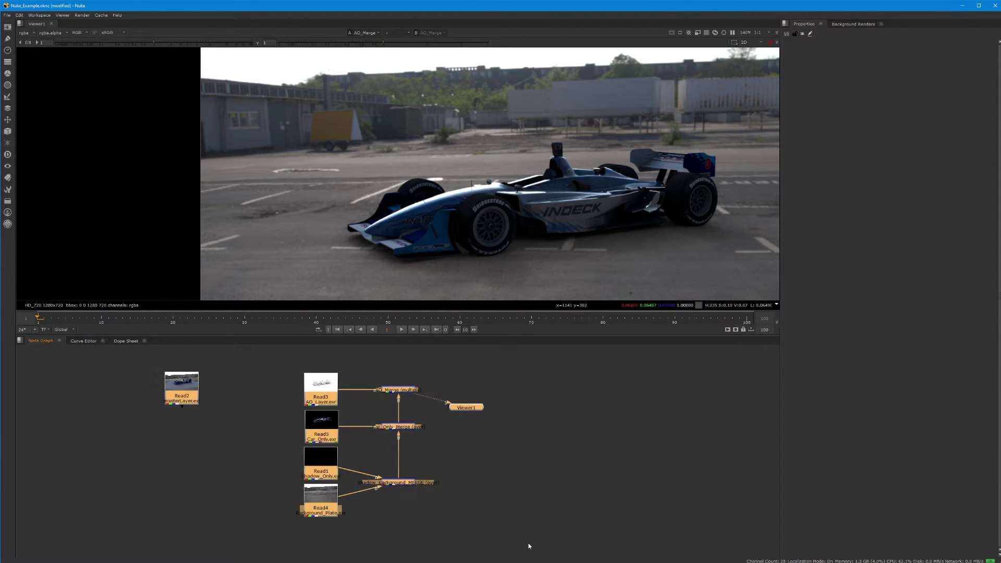
{"action": "left_click", "coordinate": [549, 443]}
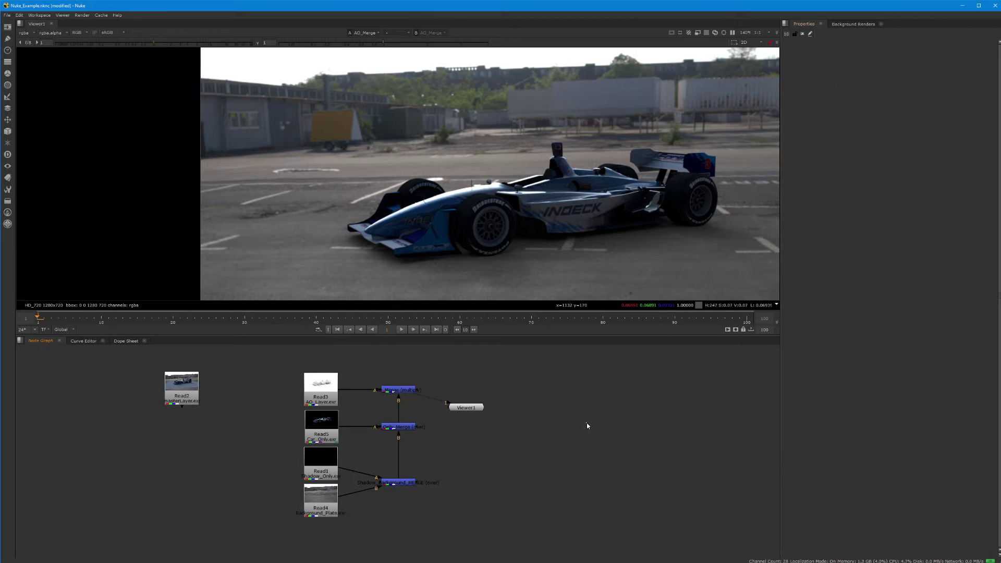
{"action": "double_click", "coordinate": [398, 390]}
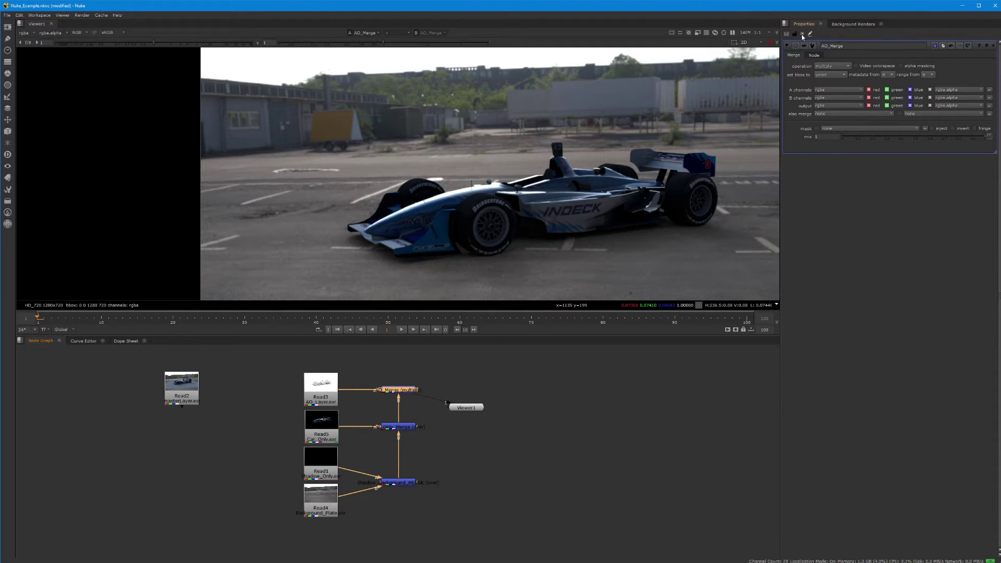
Step: Clear the properties bin and reopen the AO_Merge node's properties
{"action": "left_click", "coordinate": [802, 35]}
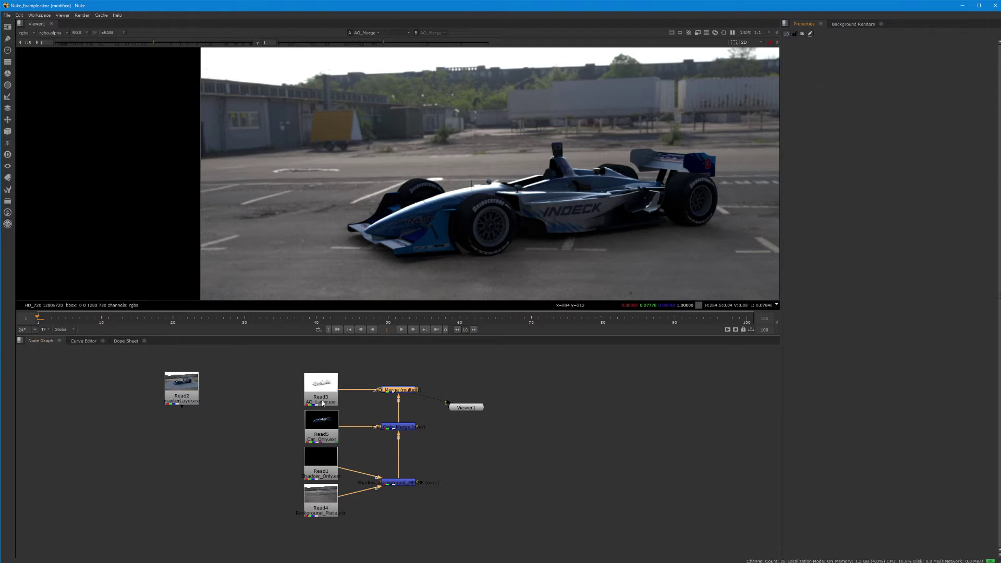
{"action": "double_click", "coordinate": [407, 390]}
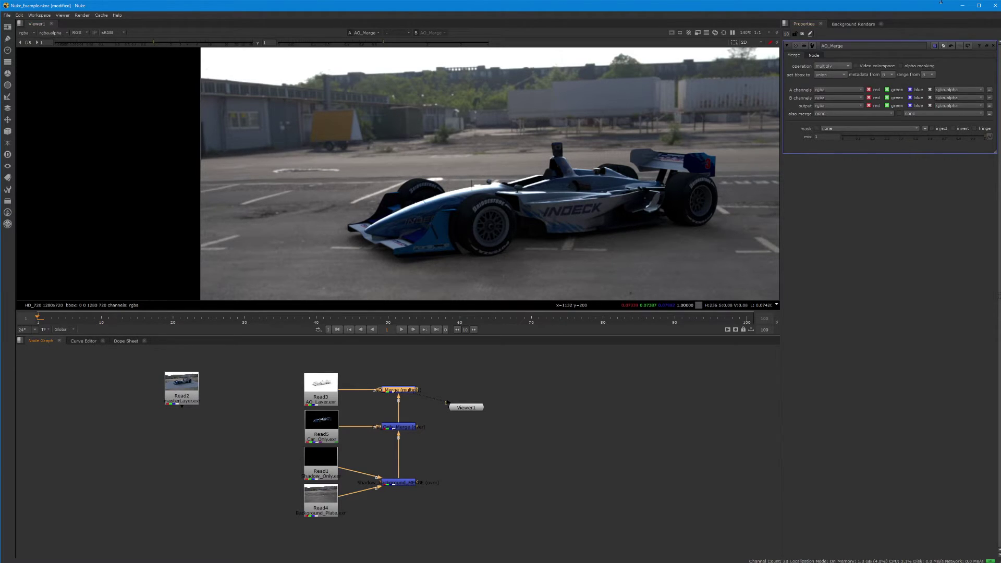
{"action": "double_click", "coordinate": [849, 46]}
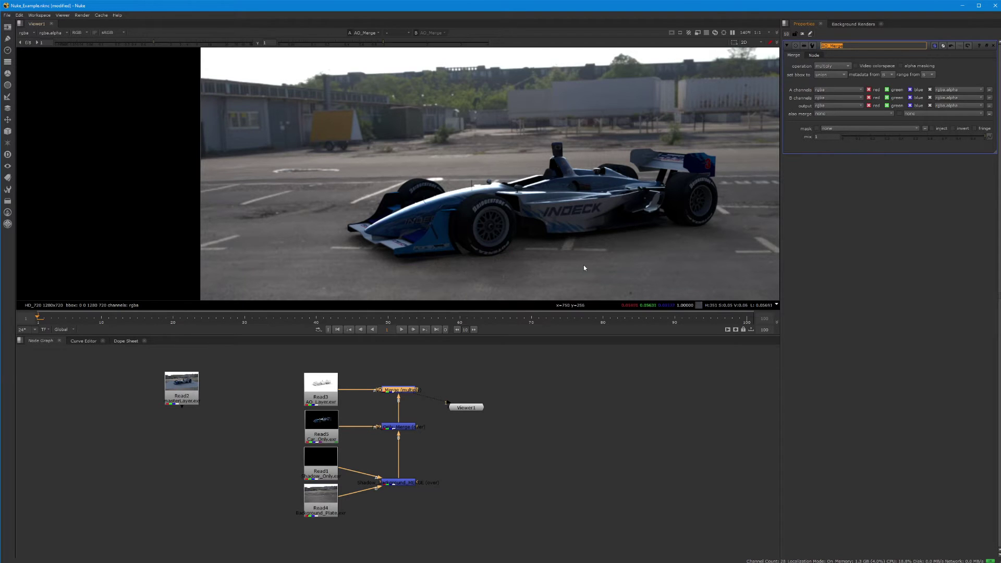
Step: Test the ambient occlusion's effect around the car by lowering the AO_Merge mix to 0 and raising it back to nearly full
{"action": "scroll", "coordinate": [600, 251], "scroll_direction": "up", "scroll_amount": 5}
{"action": "middle_click_drag", "start_coordinate": [618, 250], "coordinate": [509, 239]}
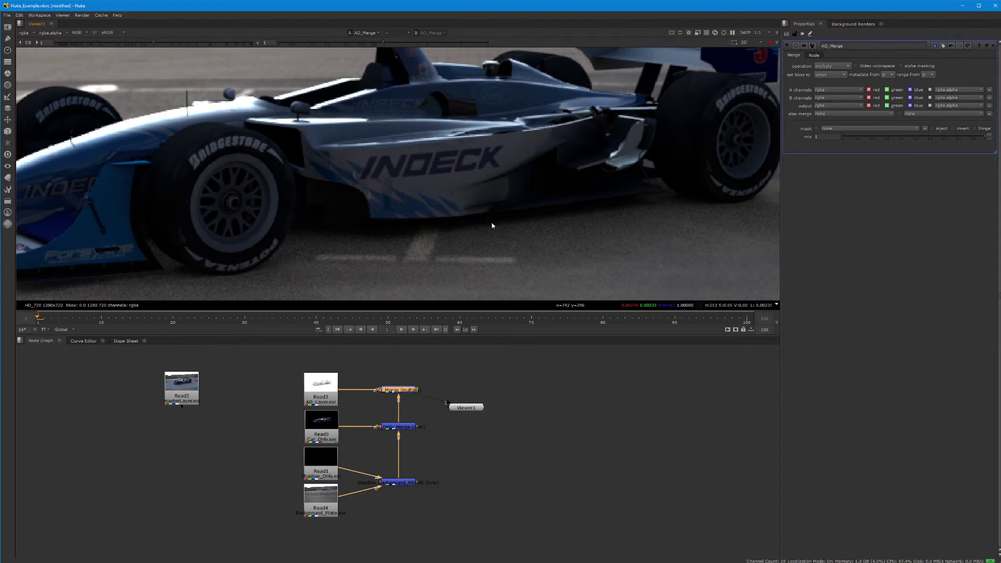
{"action": "left_click", "coordinate": [983, 139]}
{"action": "left_click_drag", "start_coordinate": [982, 138], "coordinate": [933, 140]}
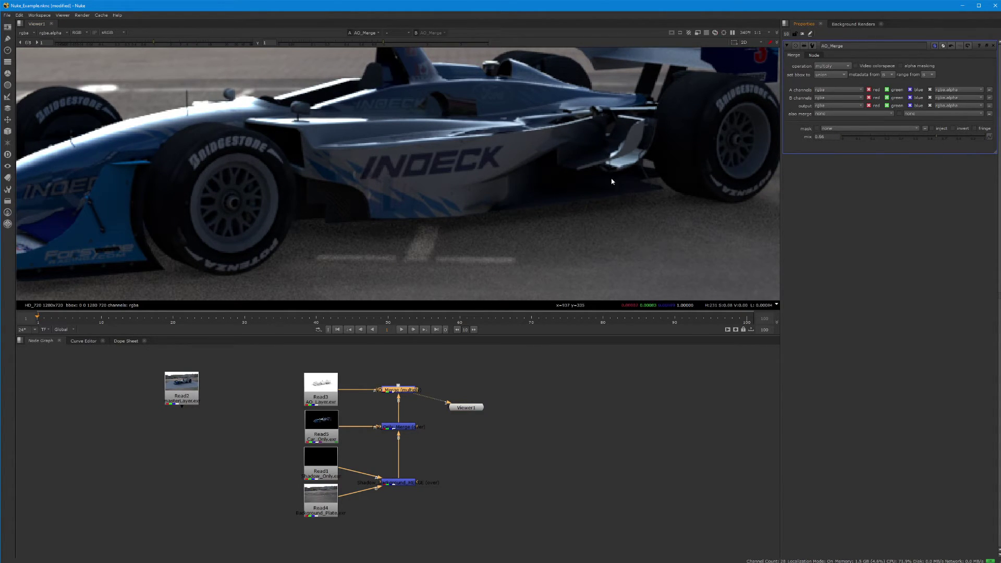
{"action": "key", "text": "f"}
{"action": "left_click_drag", "start_coordinate": [934, 139], "coordinate": [839, 140]}
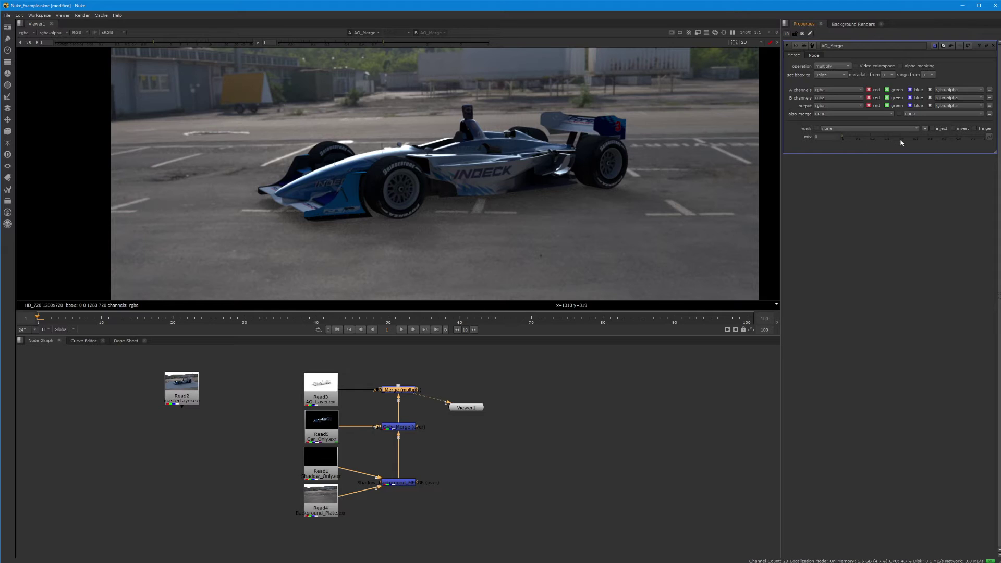
{"action": "left_click_drag", "start_coordinate": [842, 139], "coordinate": [993, 138]}
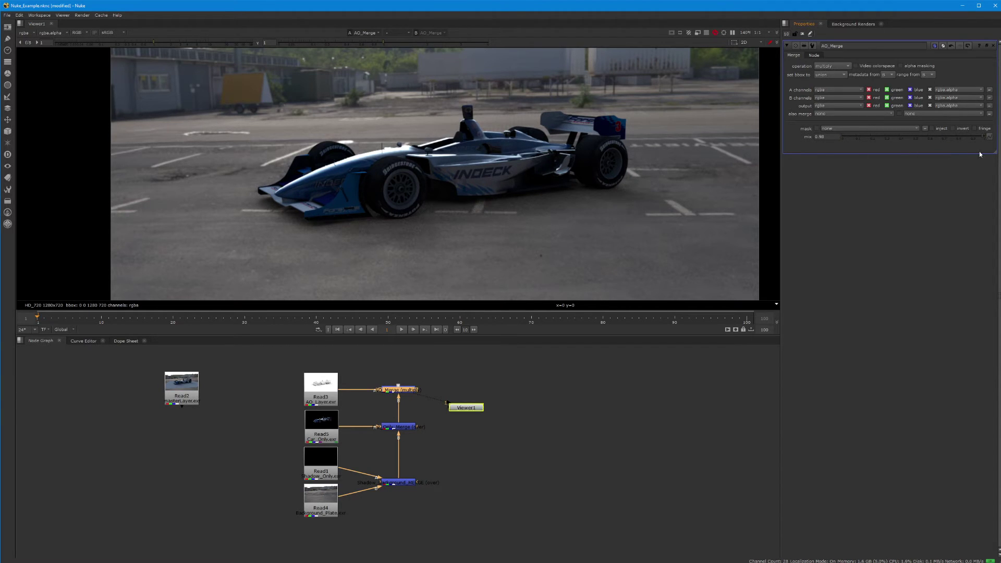
Step: Set the AO_Merge mix to 0.7 and check the contact shading beneath the car up close
{"action": "left_click_drag", "start_coordinate": [951, 149], "coordinate": [920, 135]}
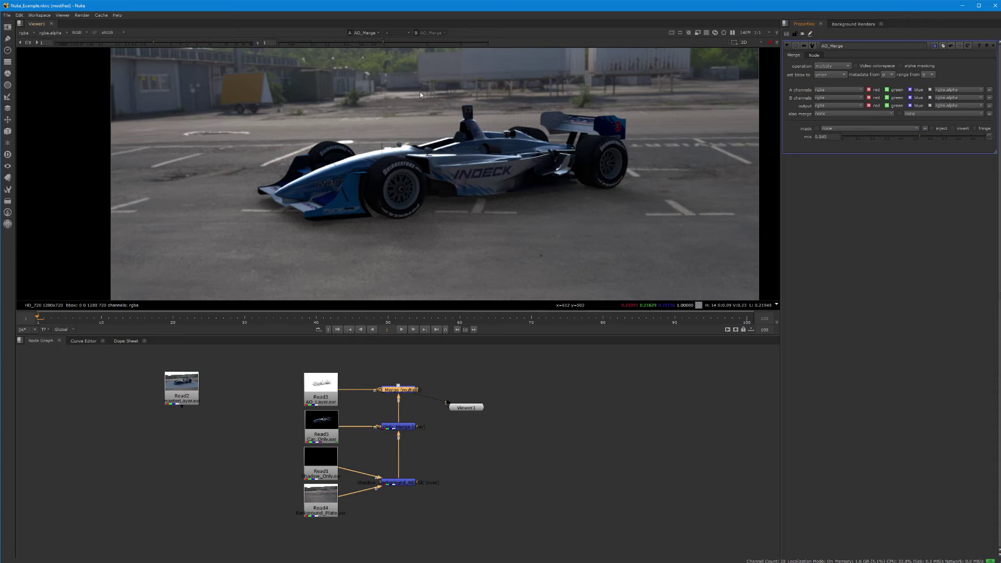
{"action": "left_click_drag", "start_coordinate": [920, 137], "coordinate": [945, 133]}
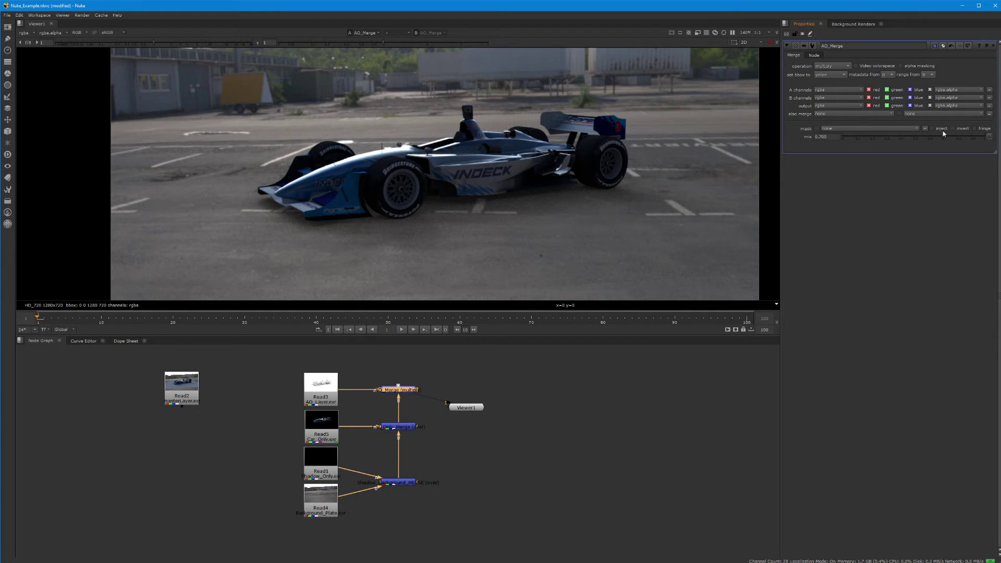
{"action": "left_click", "coordinate": [943, 134]}
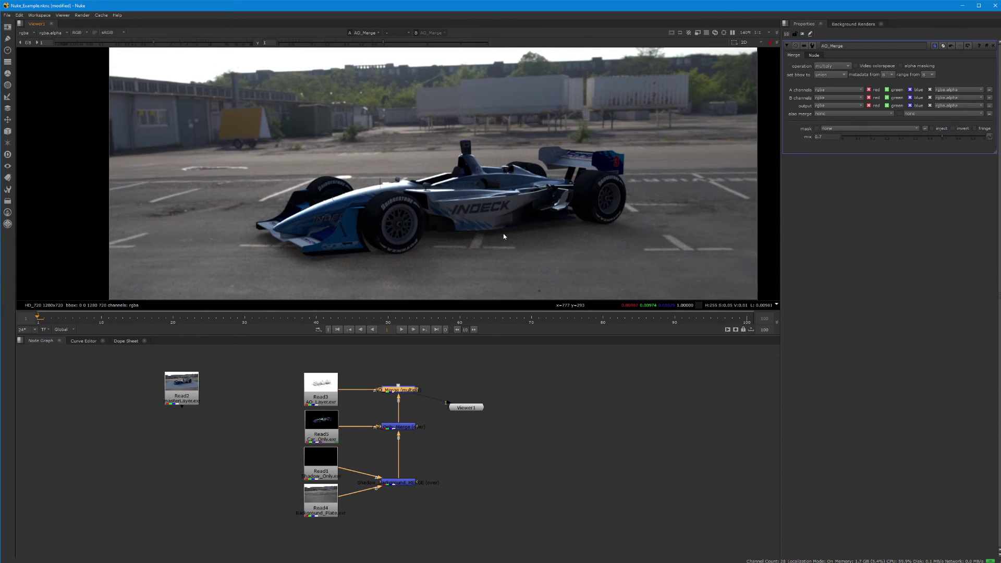
{"action": "middle_click_drag", "start_coordinate": [504, 236], "coordinate": [521, 209]}
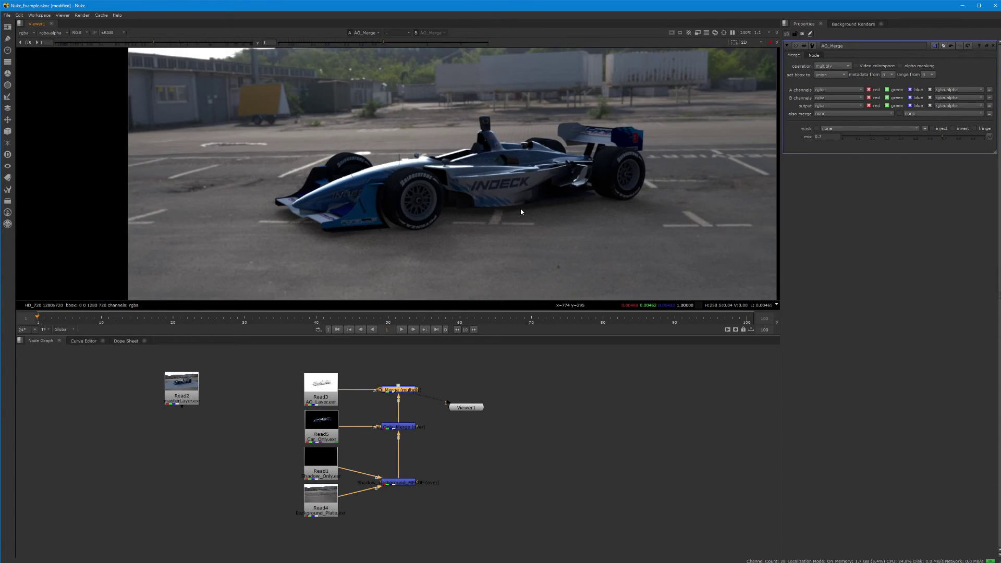
{"action": "scroll", "coordinate": [526, 211], "scroll_direction": "up", "scroll_amount": 3}
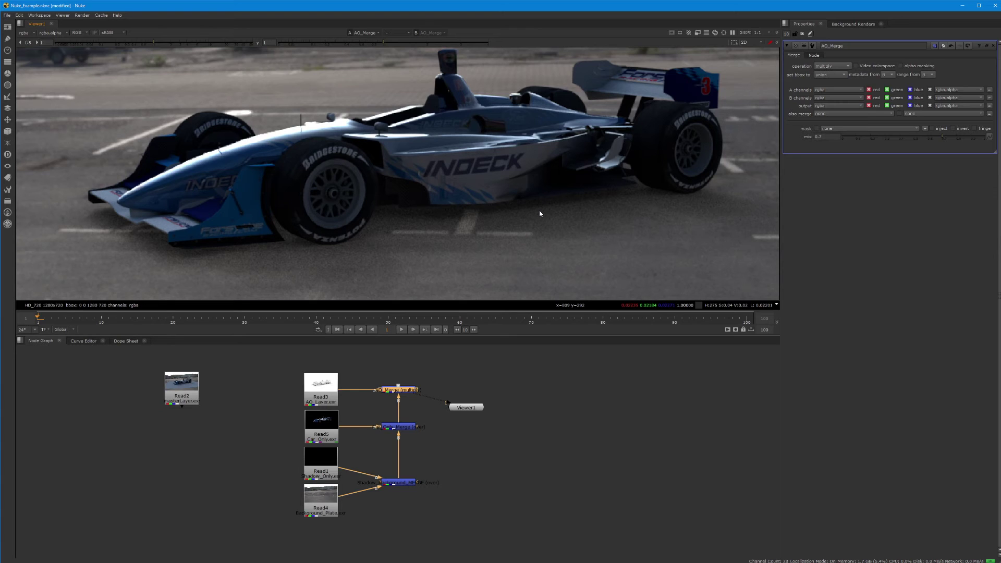
{"action": "scroll", "coordinate": [540, 212], "scroll_direction": "down", "scroll_amount": 3}
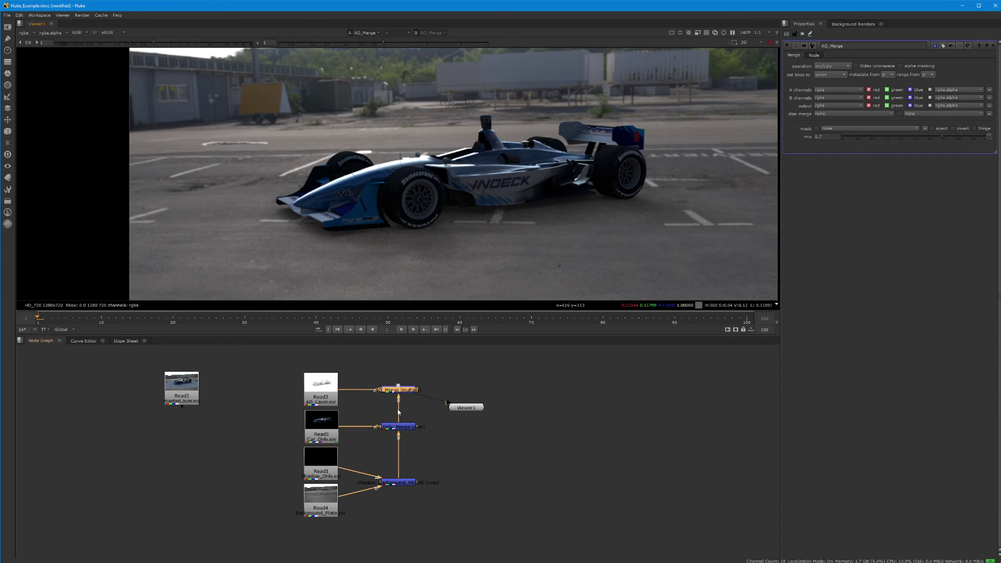
Step: Open the Car_Only_Merge node's properties and test its mix by lowering it to 0.27 and restoring it to 1
{"action": "left_click", "coordinate": [392, 429]}
{"action": "double_click", "coordinate": [392, 429]}
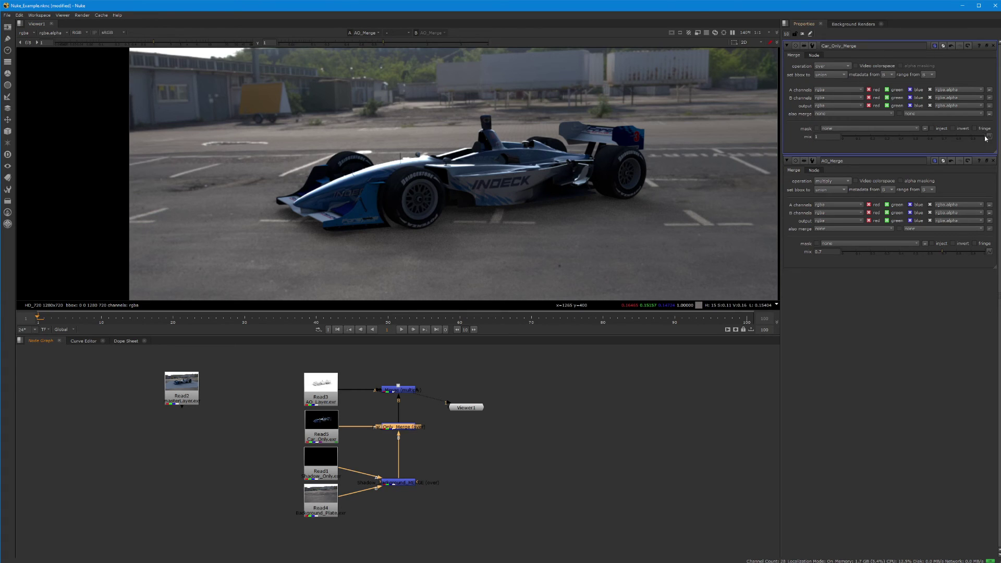
{"action": "left_click_drag", "start_coordinate": [986, 137], "coordinate": [880, 149]}
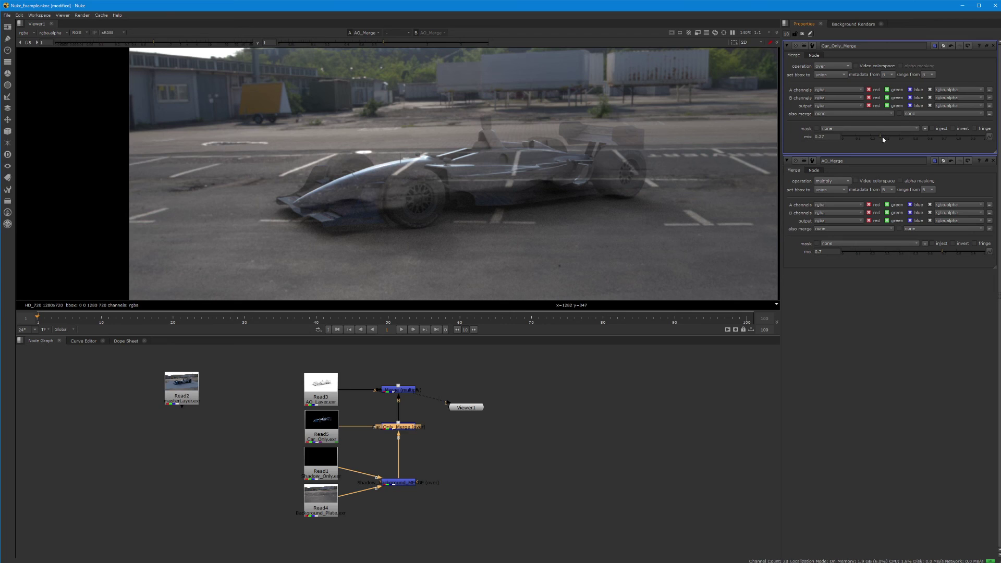
{"action": "left_click_drag", "start_coordinate": [882, 137], "coordinate": [988, 138]}
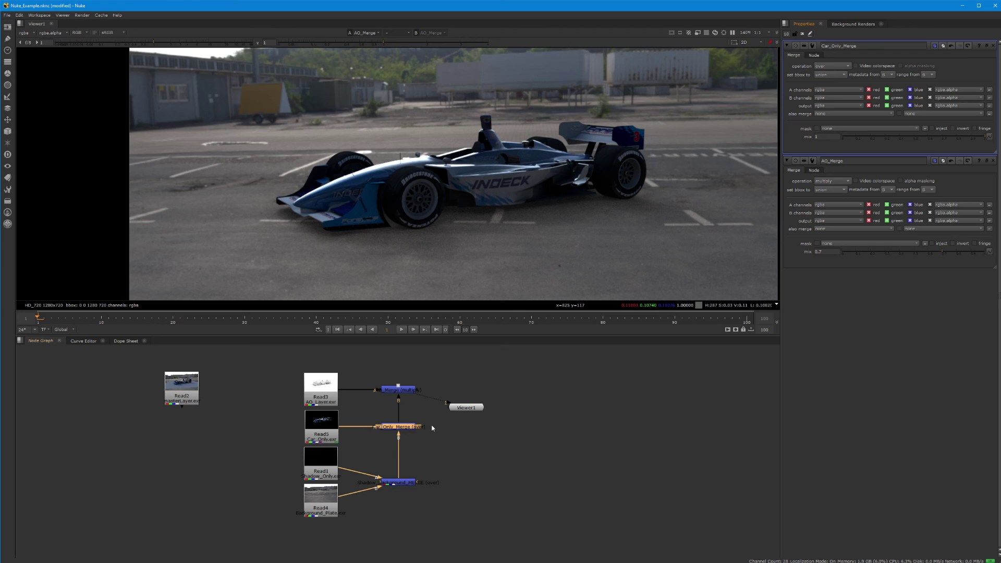
Step: Select the Read5 node that loads the Car_Only.exr layer
{"action": "left_click_drag", "start_coordinate": [328, 428], "coordinate": [327, 429]}
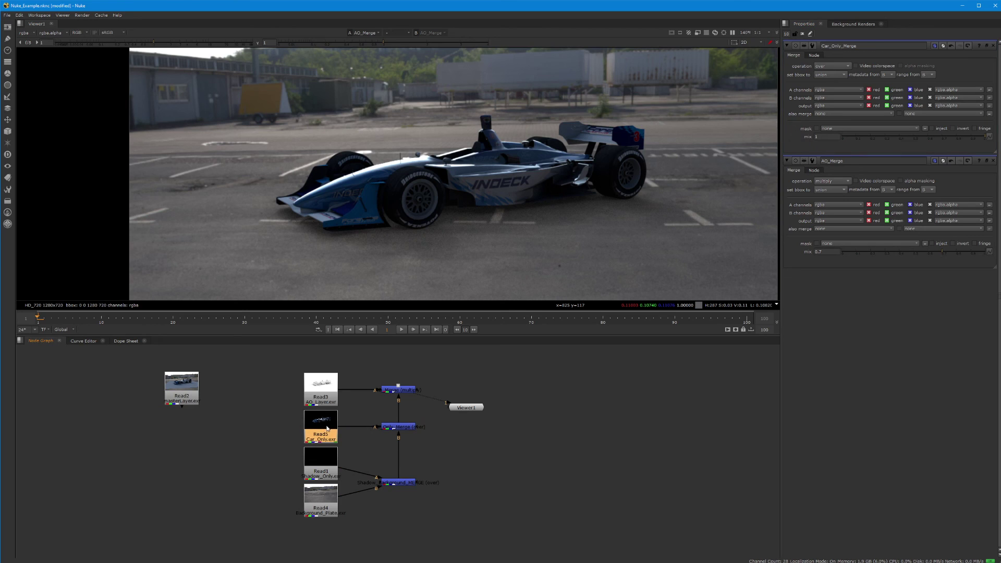